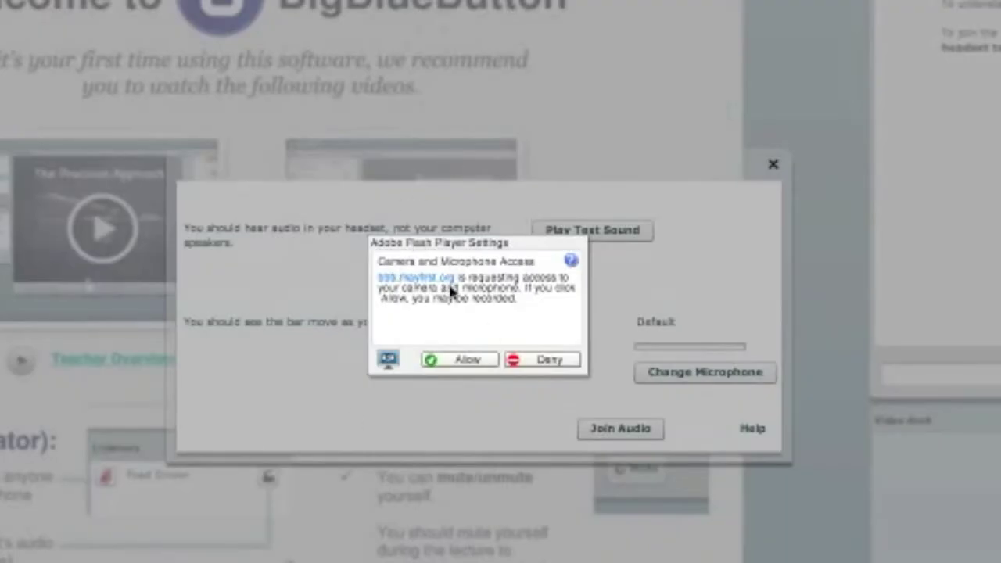
- Allow camera and microphone access for the conference site and play the test sound
left_click(462, 360)
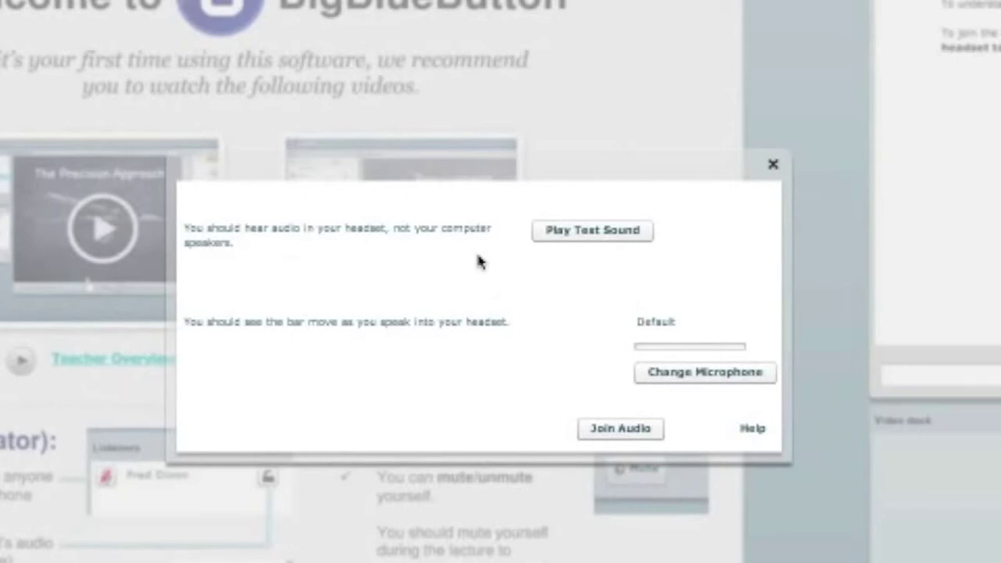
left_click(596, 236)
- Review the available microphones, keep the Default device, and join the conference audio
left_click(691, 374)
left_click(571, 283)
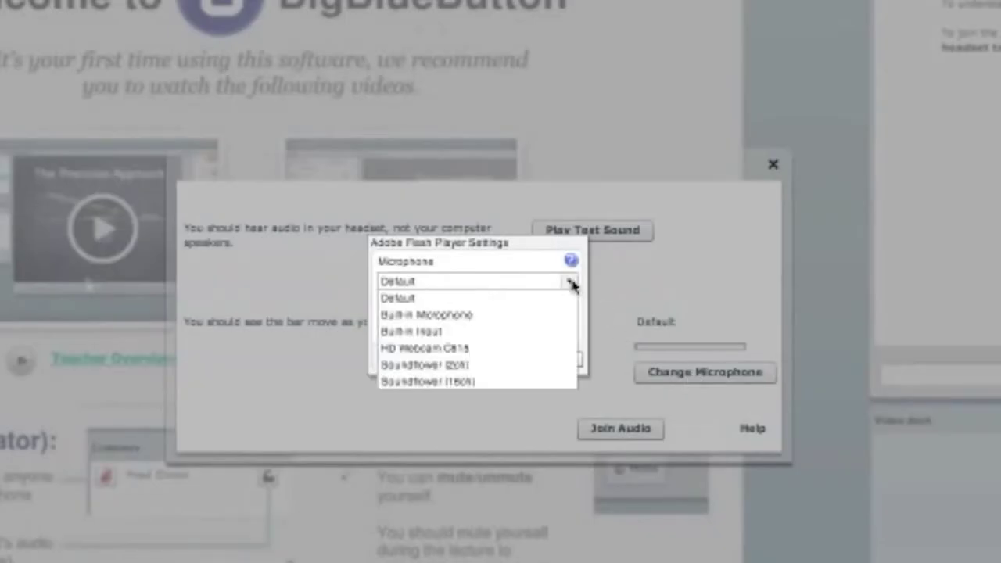
left_click(572, 285)
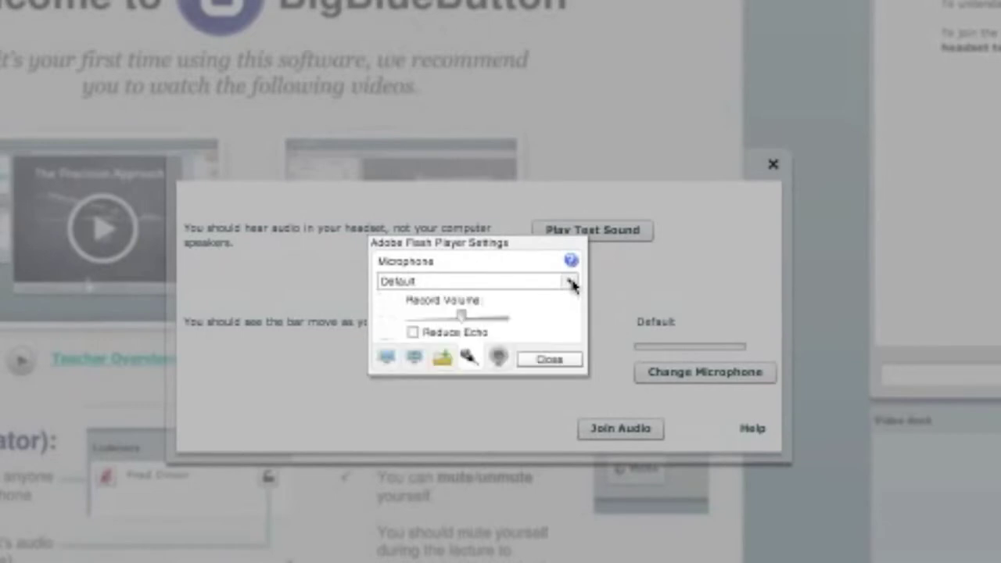
left_click(548, 361)
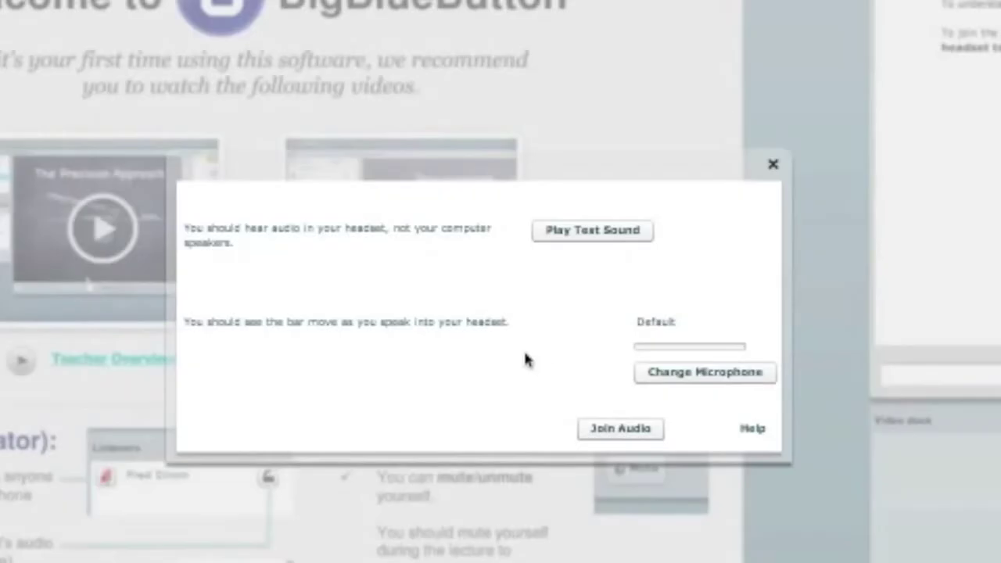
left_click(620, 429)
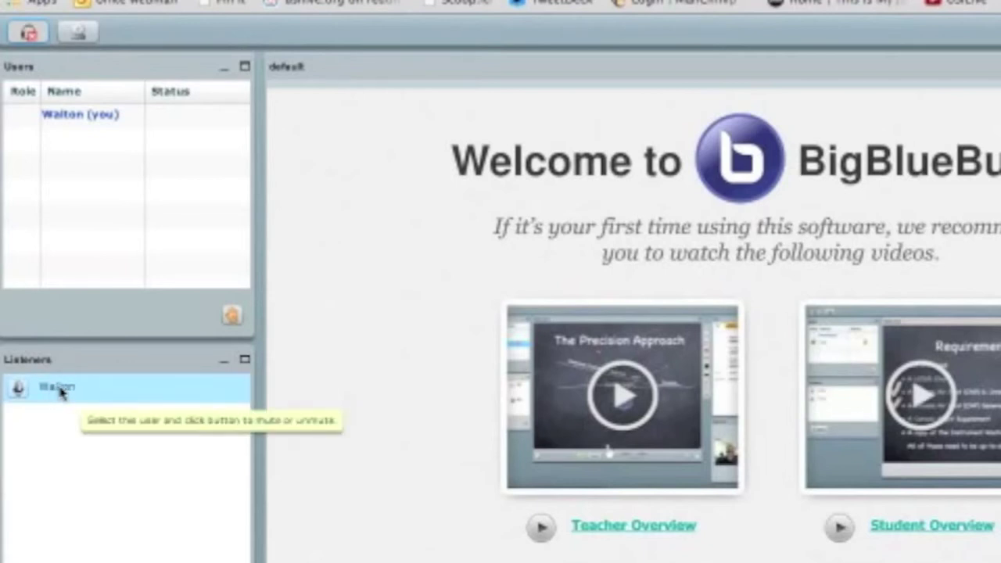
- Select your own entry among the listeners and start sharing the Logitech Camera webcam
left_click(94, 393)
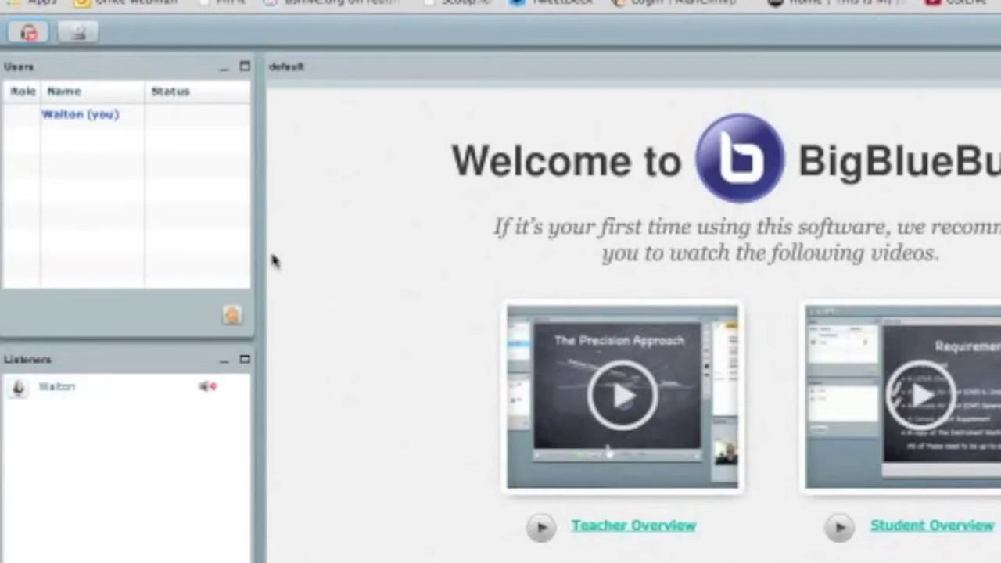
left_click(79, 37)
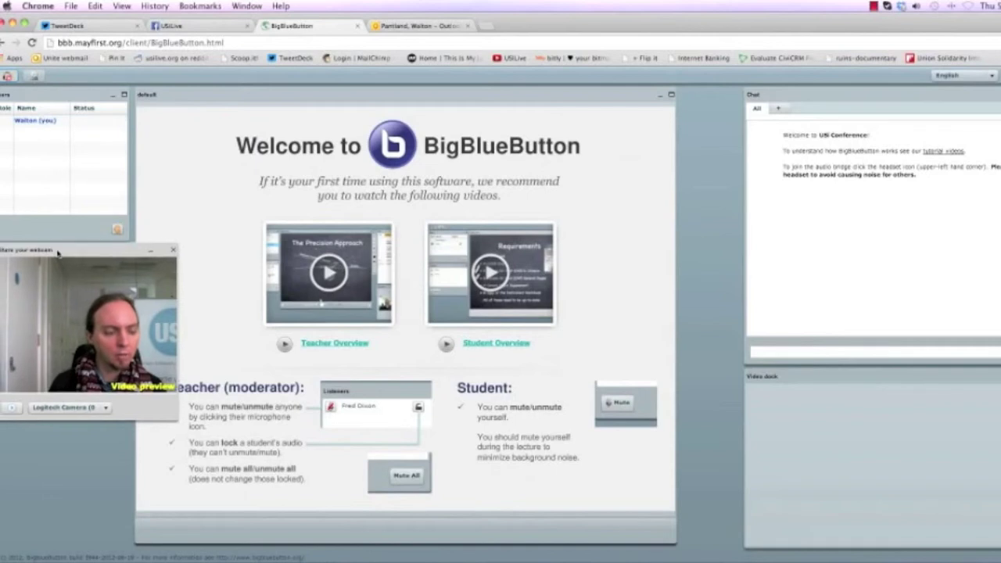
left_click_drag(57, 251, 245, 151)
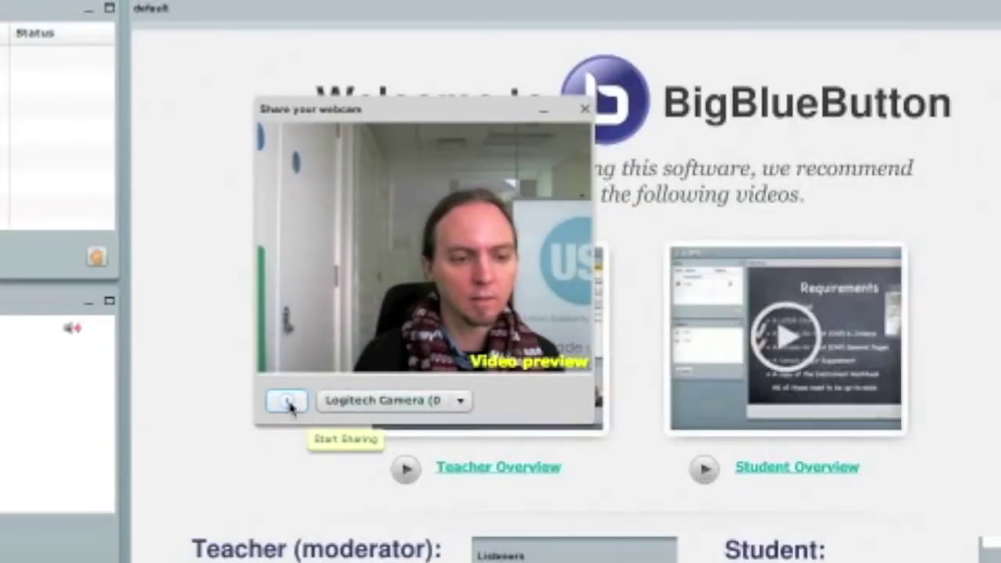
left_click(289, 404)
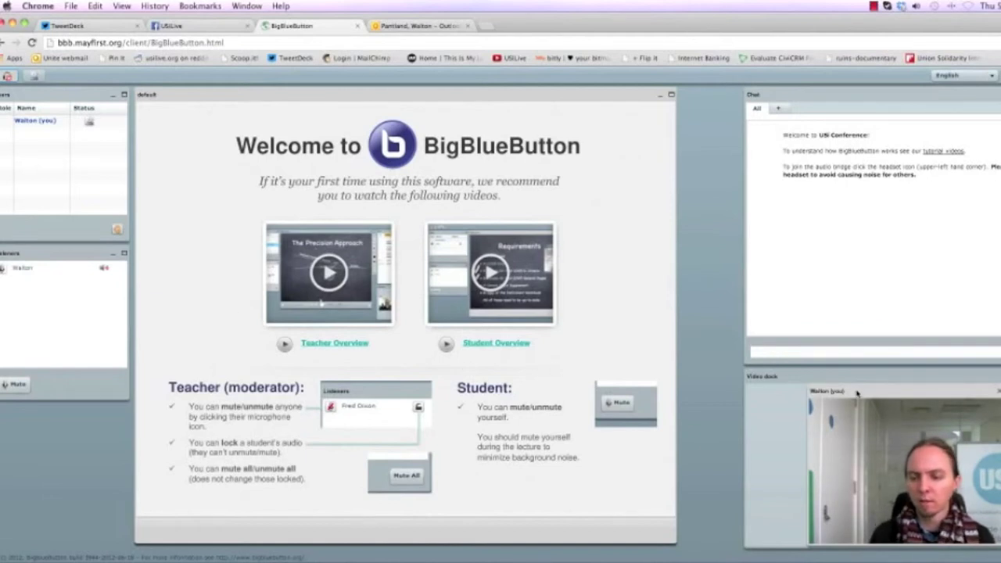
- Move the webcam video out of the video dock and enlarge it to cover the presentation area
left_click_drag(863, 393, 201, 117)
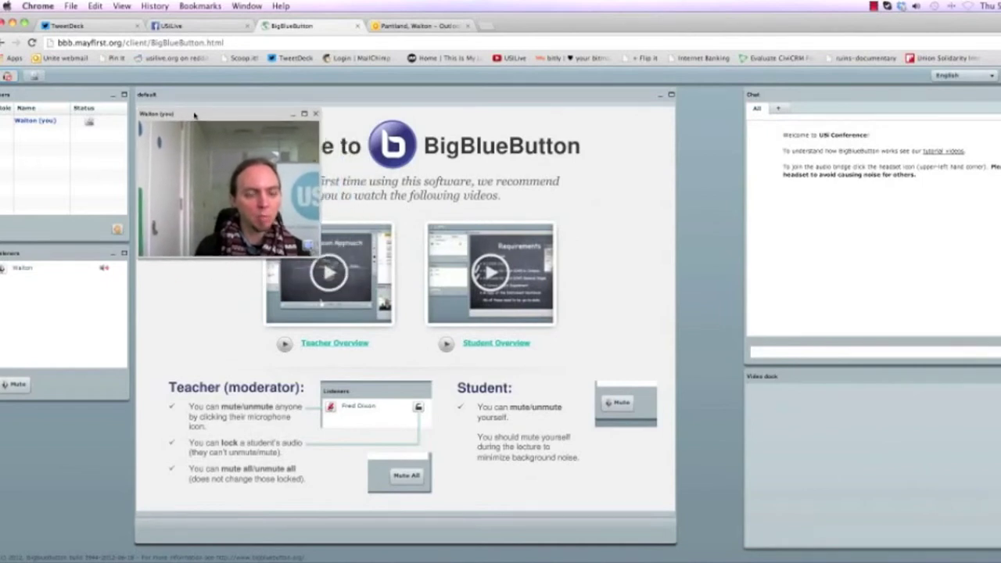
left_click_drag(323, 255, 672, 333)
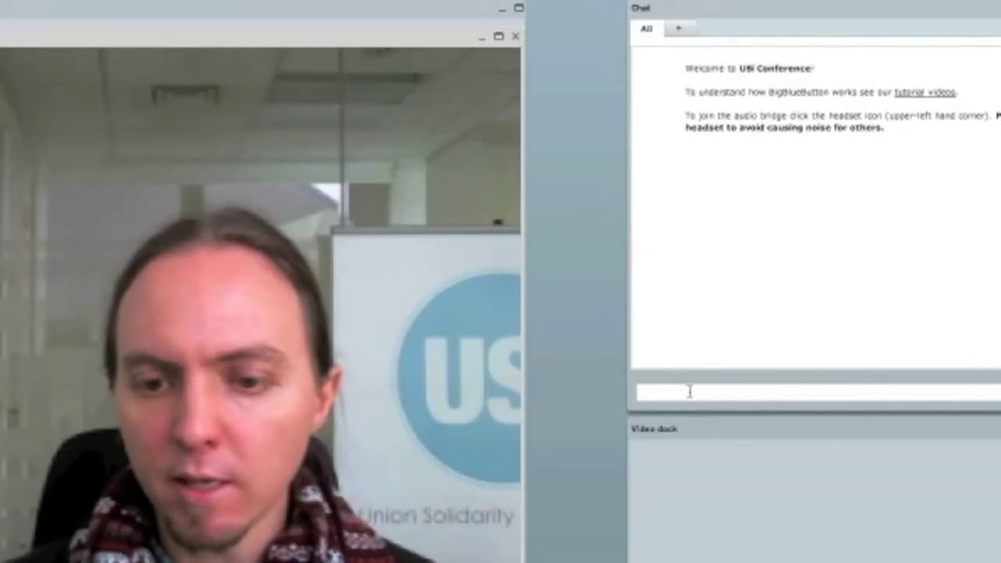
- Send the message "Hello this is chat" to everyone in the public chat
left_click(688, 391)
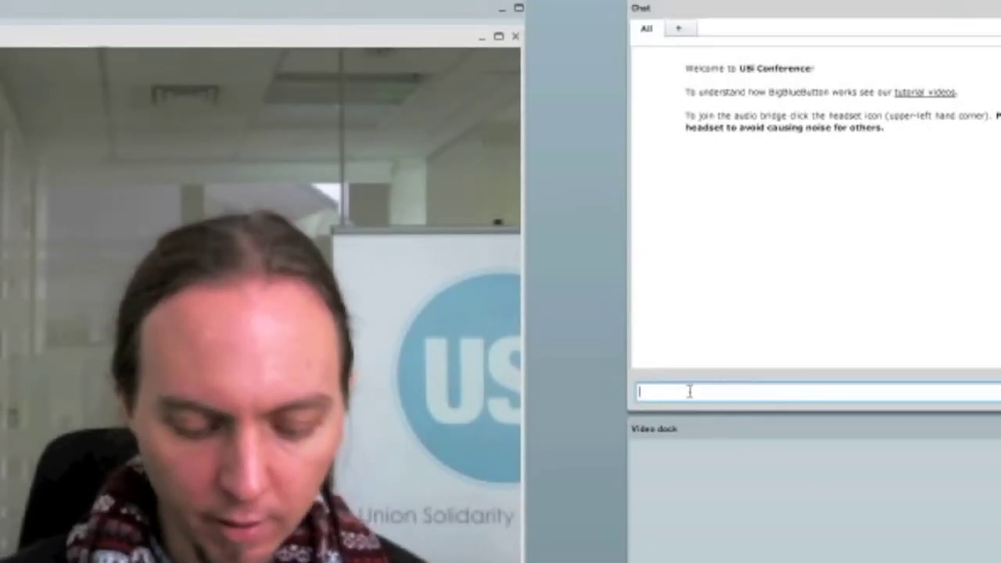
type("Hello this is ch")
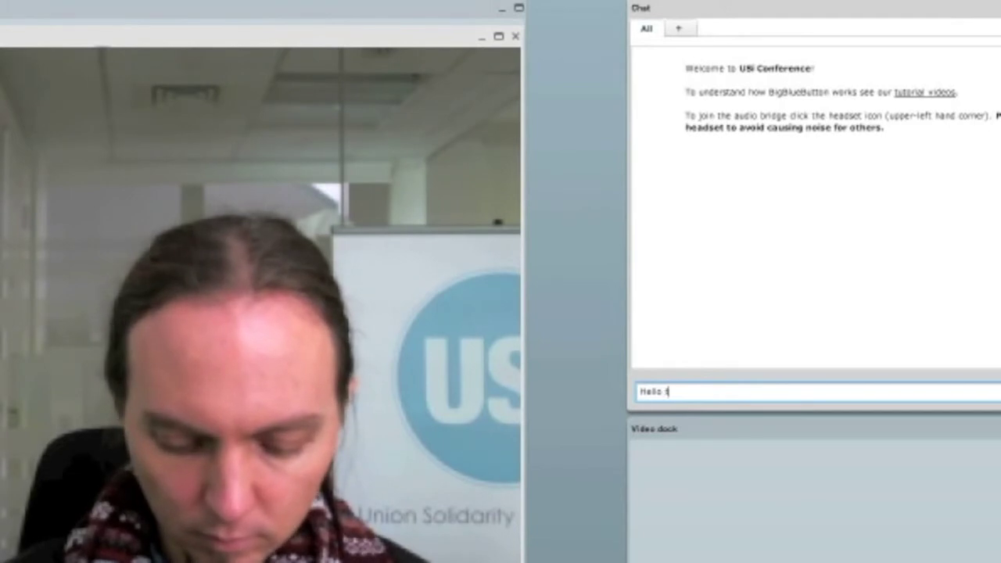
type("at")
key("Return")
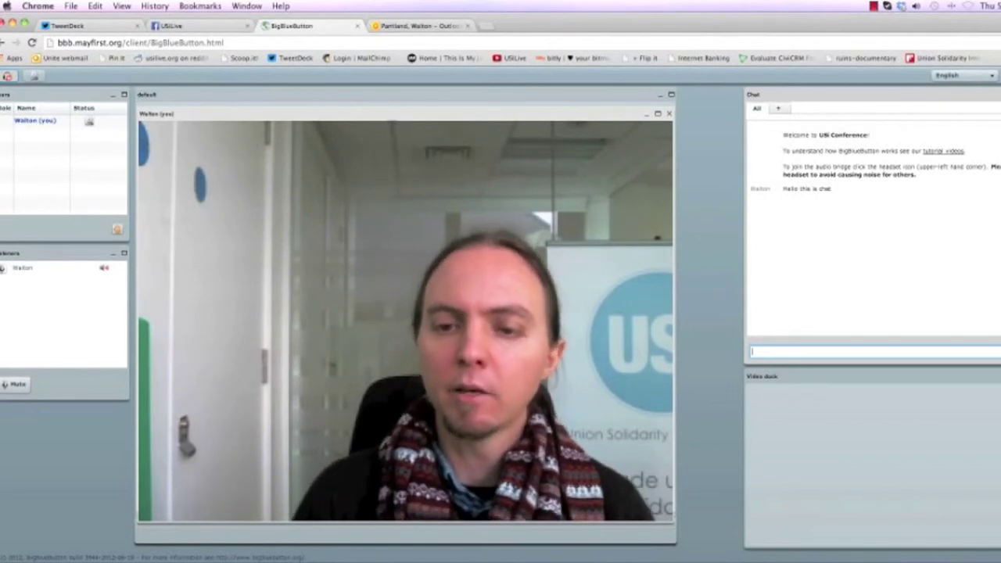
- Check the private chat options, return to the public chat, and raise your hand
left_click(779, 109)
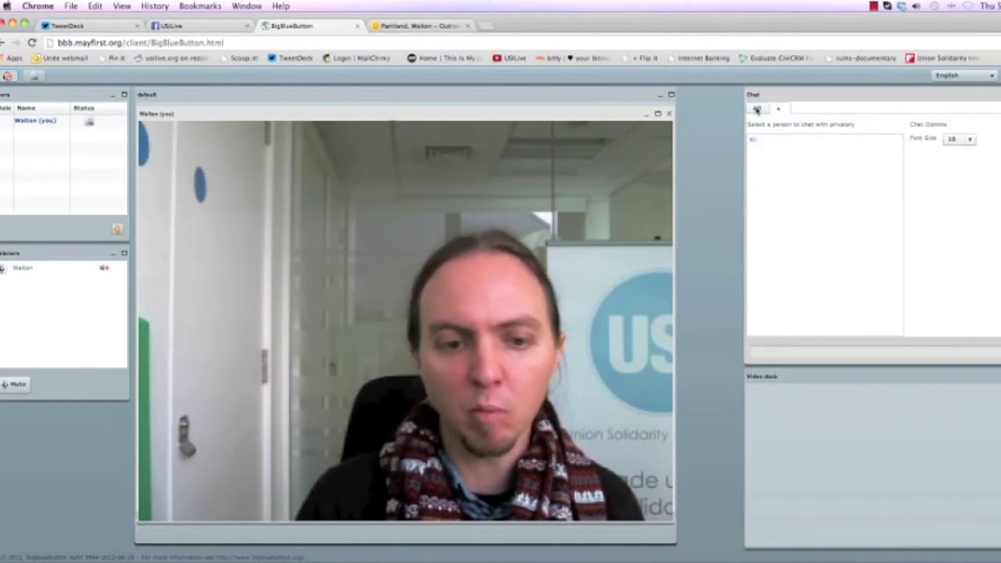
left_click(756, 110)
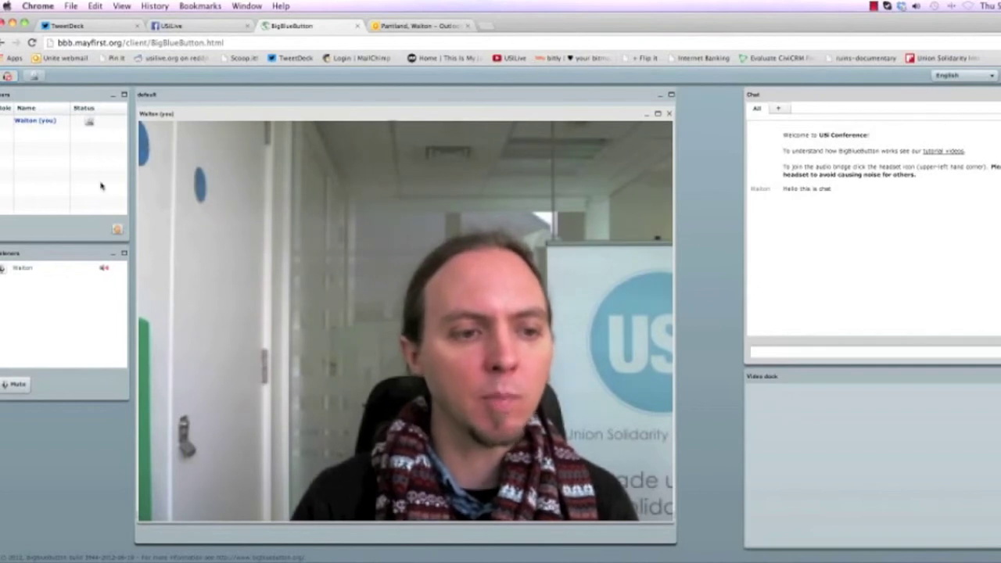
left_click(118, 231)
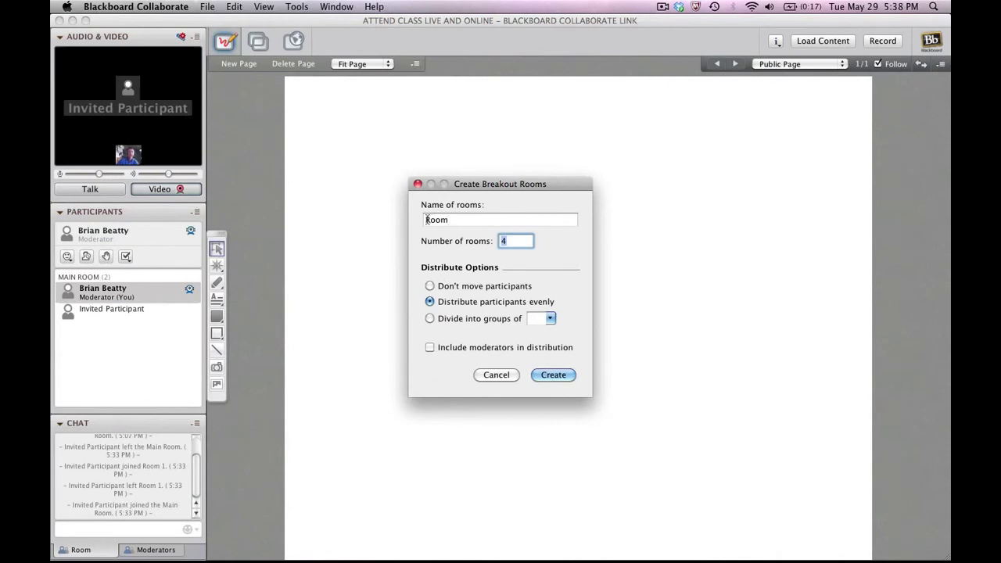
- In Blackboard Collaborate, set the name of the new breakout rooms to Discussion Room
left_click(426, 219)
type("Discus")
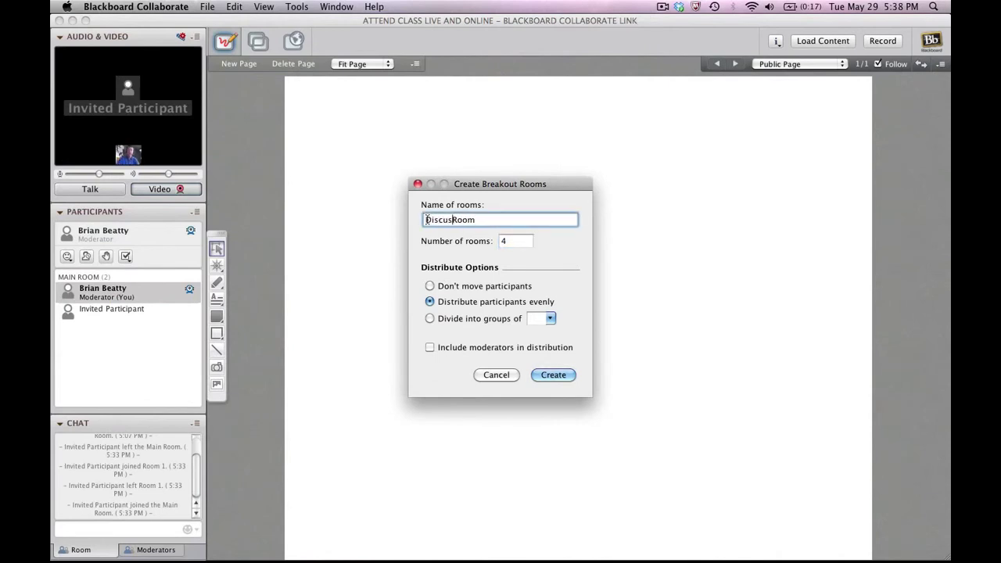
type("sion")
- Create the breakout rooms with participants divided into groups of 4, leaving moderators out of the distribution
left_click(430, 287)
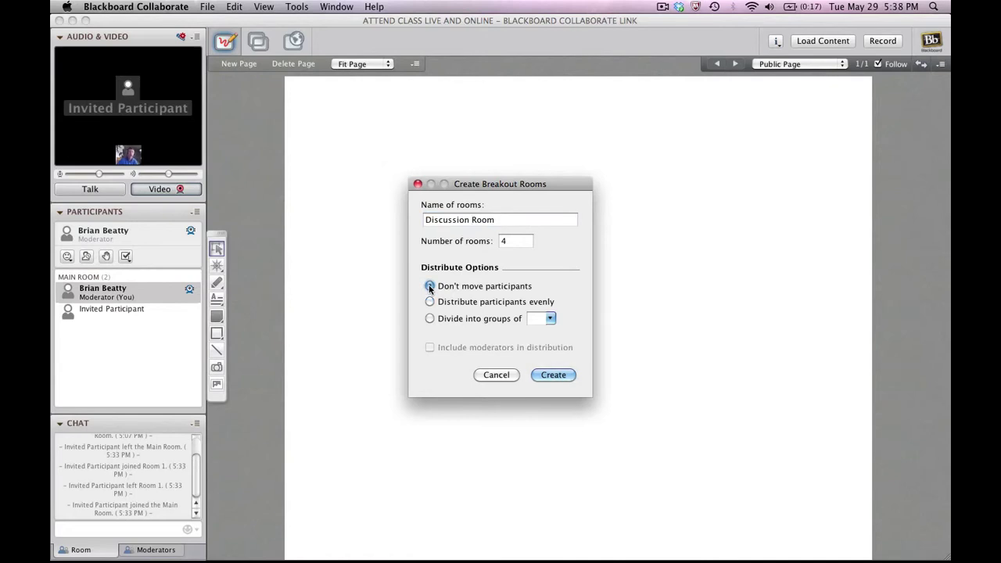
left_click(429, 302)
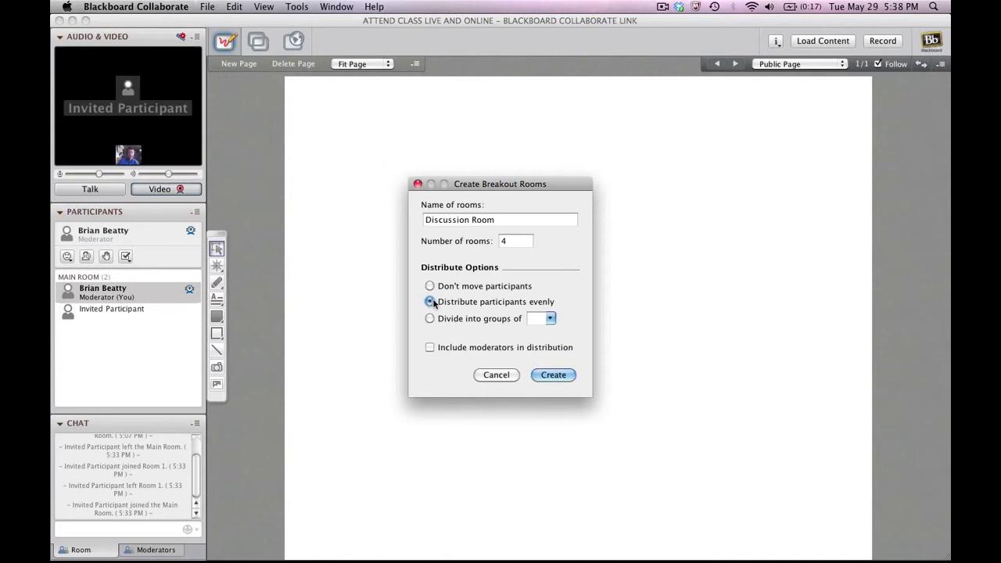
left_click(429, 318)
left_click(429, 348)
left_click(429, 348)
left_click(553, 375)
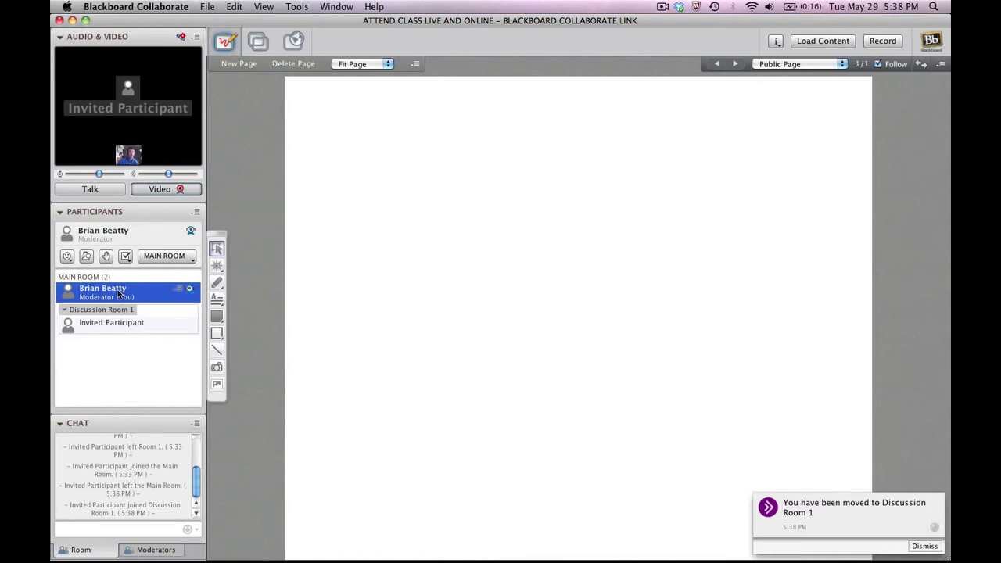
- Move the moderator into Discussion Room 1 and sketch overlapping freehand loops on its whiteboard with the pencil
left_click_drag(119, 298, 119, 326)
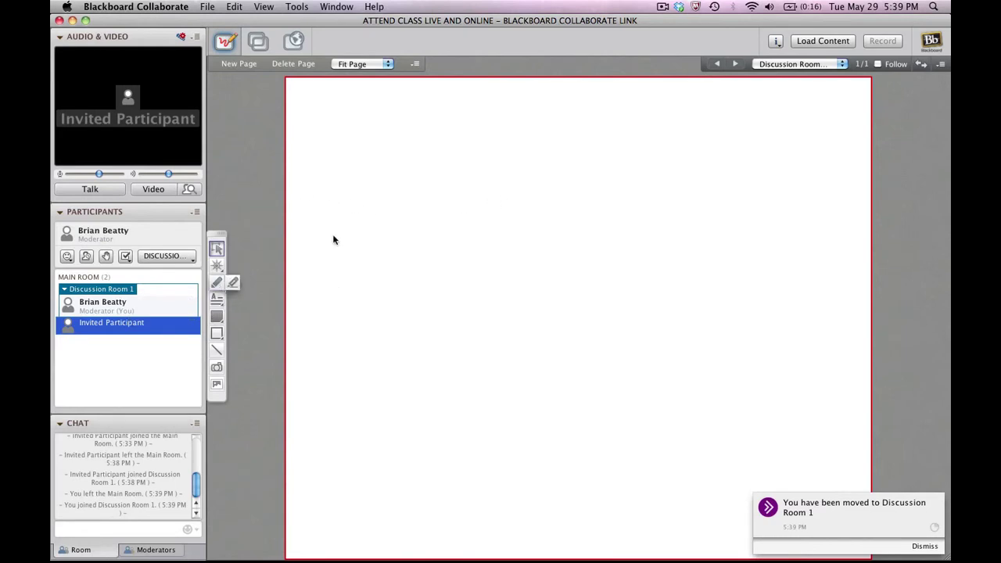
mouse_move(460, 219)
left_mouse_down()
mouse_move(409, 236)
mouse_move(616, 143)
mouse_move(569, 277)
mouse_move(583, 247)
left_mouse_up()
left_click(216, 282)
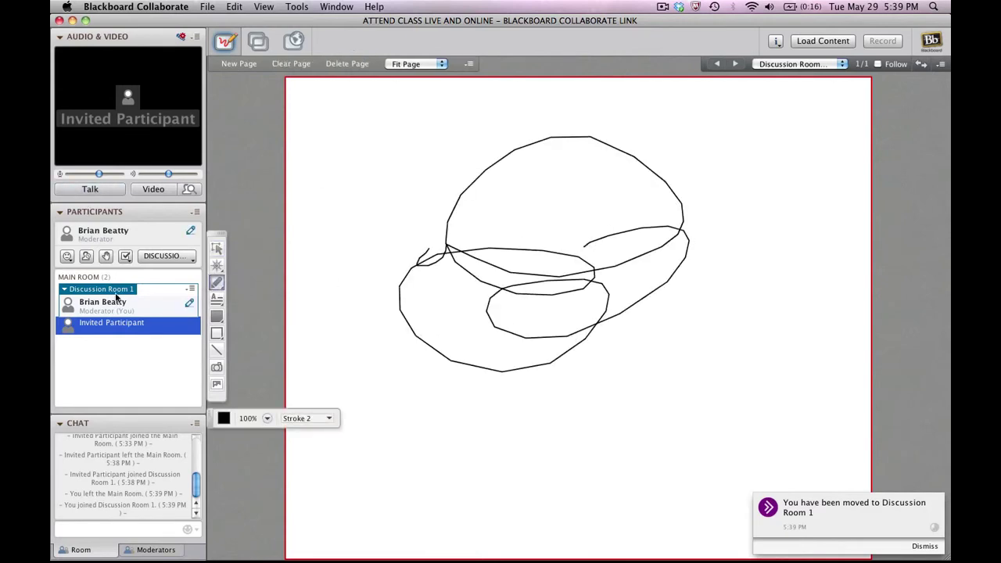
- Return the moderator to the main room and draw a large unfilled rectangle on its whiteboard
left_click_drag(104, 309, 94, 278)
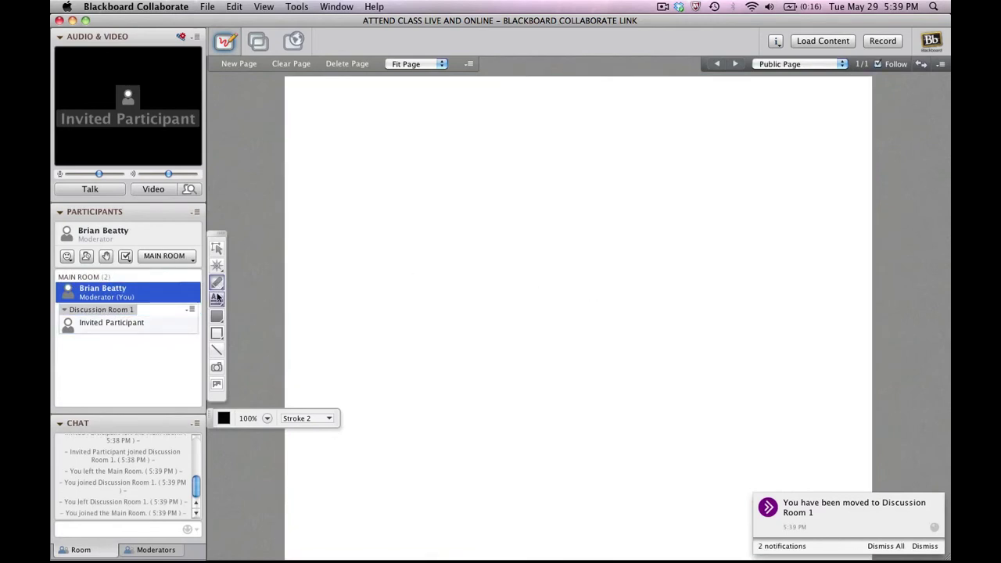
left_click(221, 334)
mouse_move(390, 189)
left_mouse_down()
mouse_move(481, 288)
mouse_move(648, 385)
left_mouse_up()
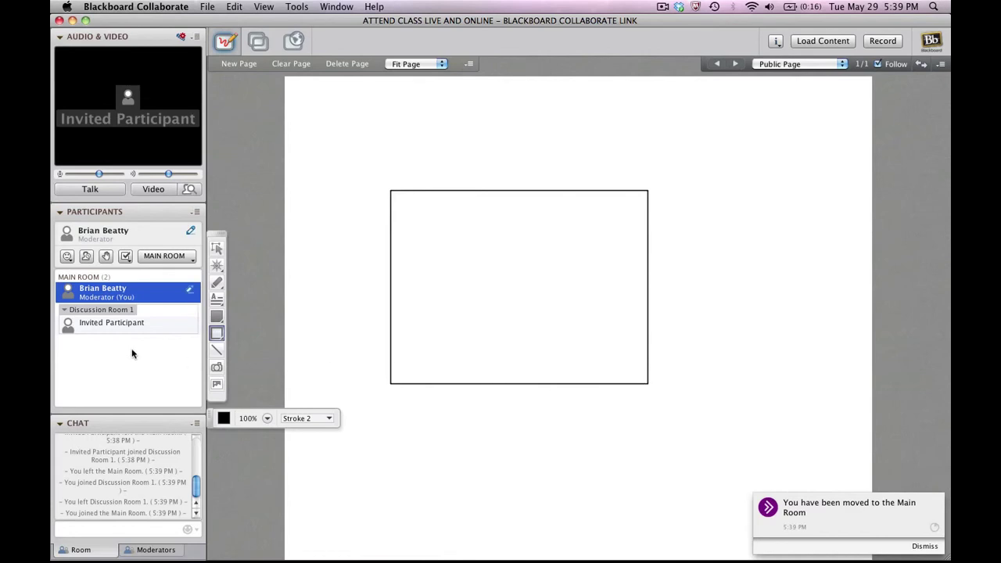
- Move the moderator into Discussion Room 1 again and try to move them back to the main room
left_click_drag(126, 298, 124, 323)
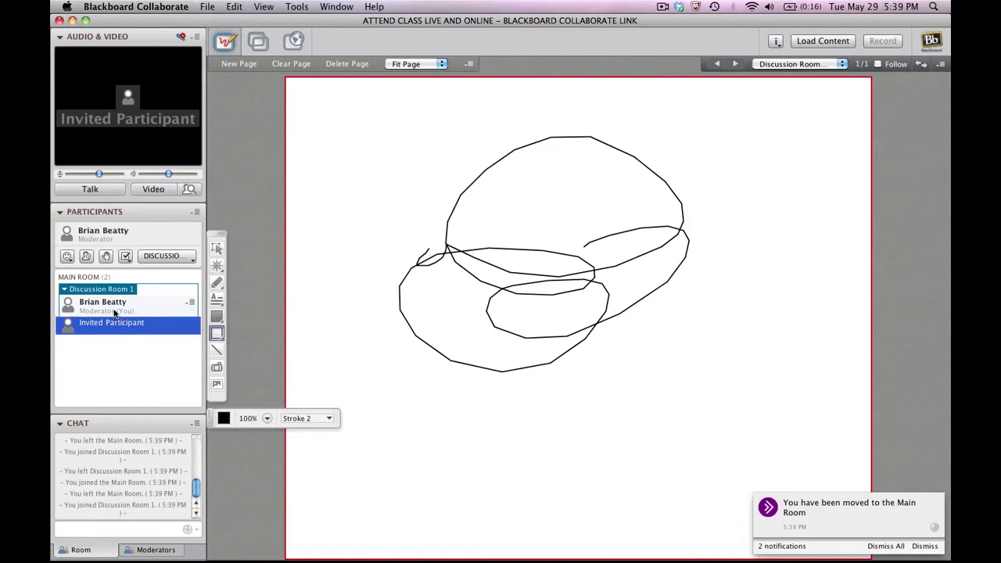
left_click_drag(115, 306, 114, 287)
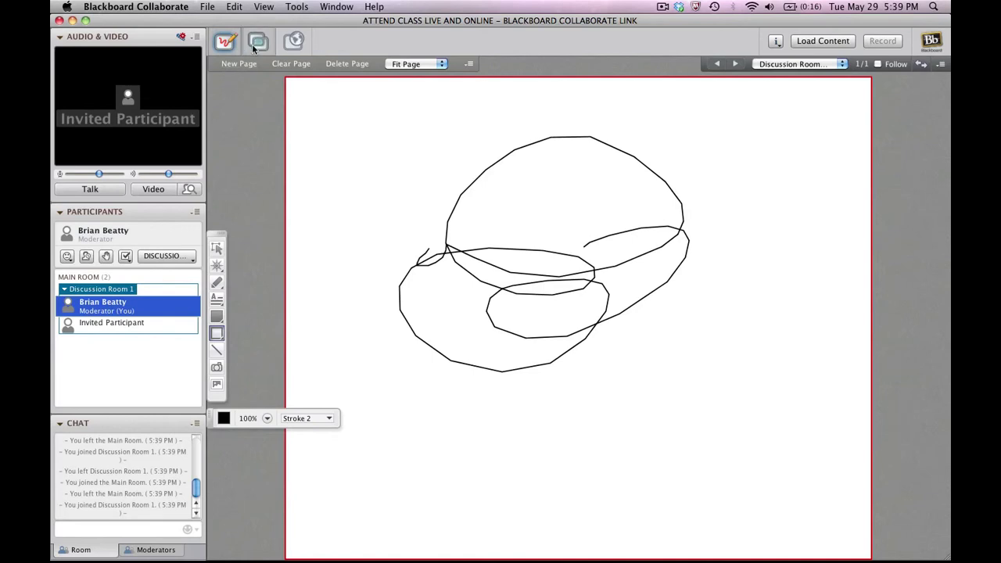
- Return everyone to the main room and close the Discussion Room 1 breakout room
left_click(336, 6)
mouse_move(298, 7)
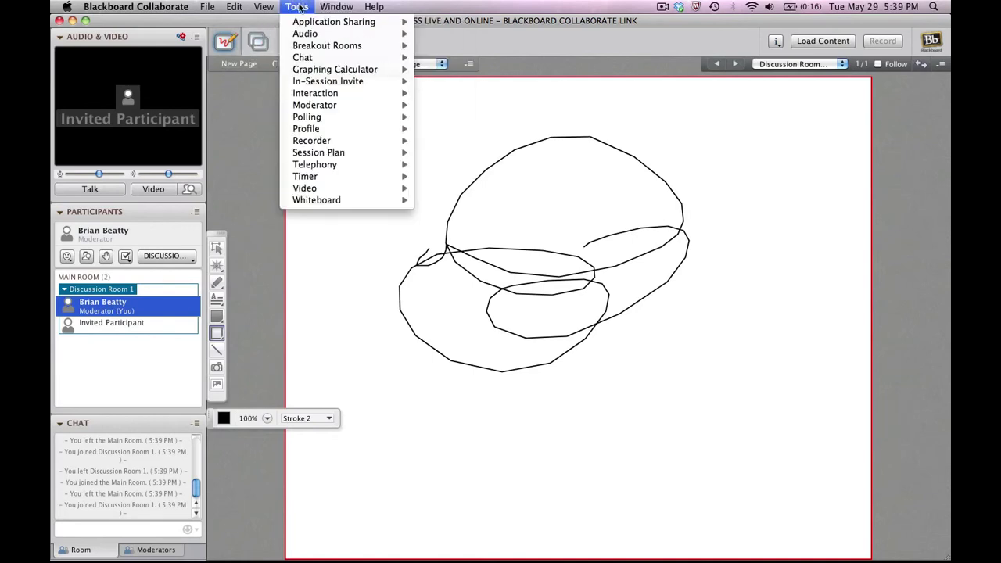
mouse_move(386, 49)
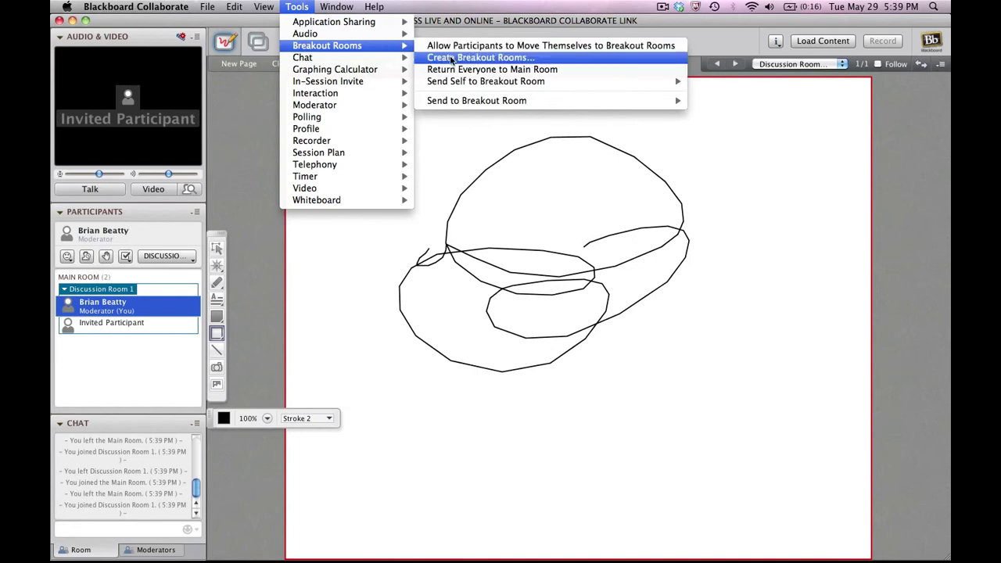
left_click(573, 73)
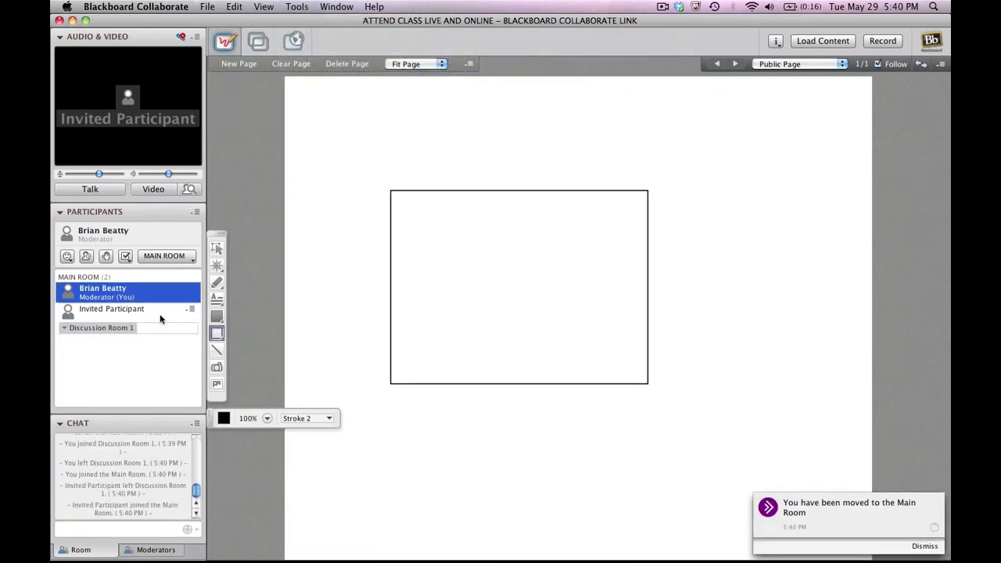
left_click(185, 330)
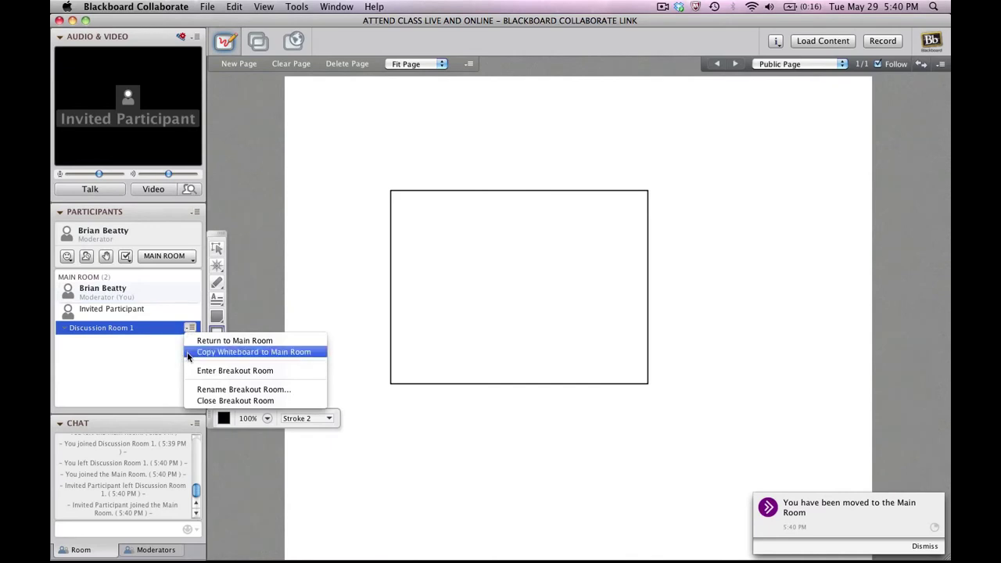
left_click(200, 400)
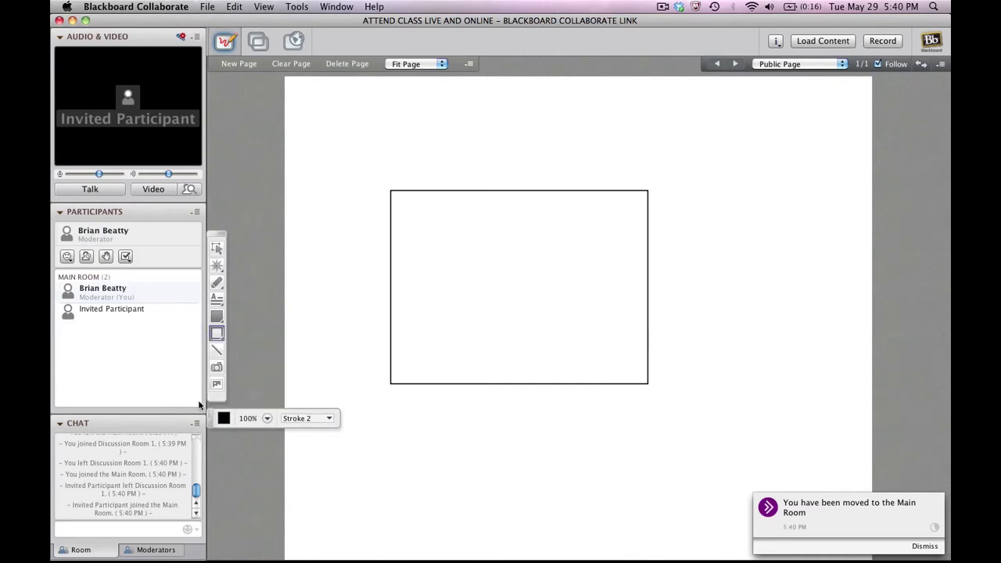
- Create 4 breakout rooms named Discussion Room with the participants distributed evenly among them
left_click(297, 6)
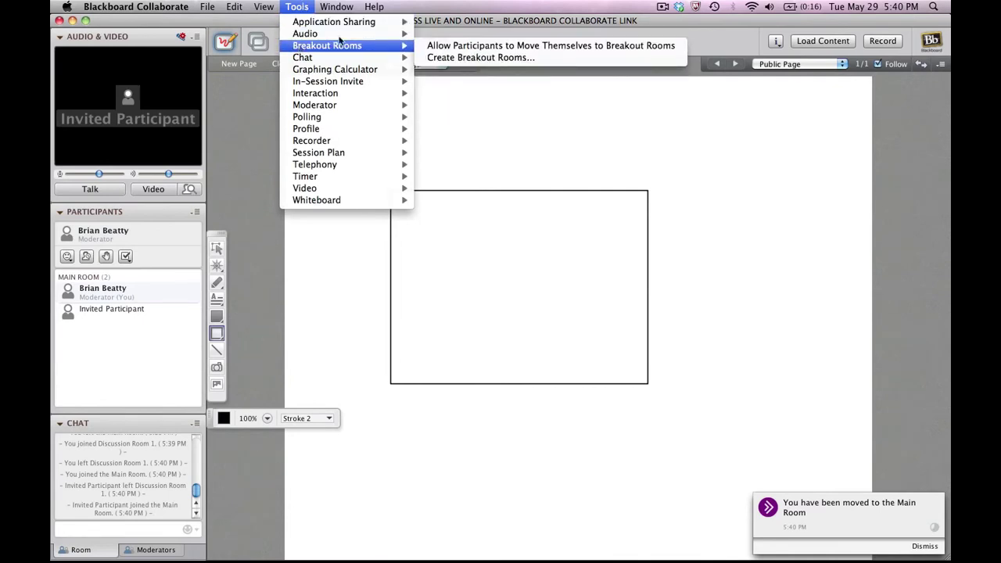
left_click(447, 58)
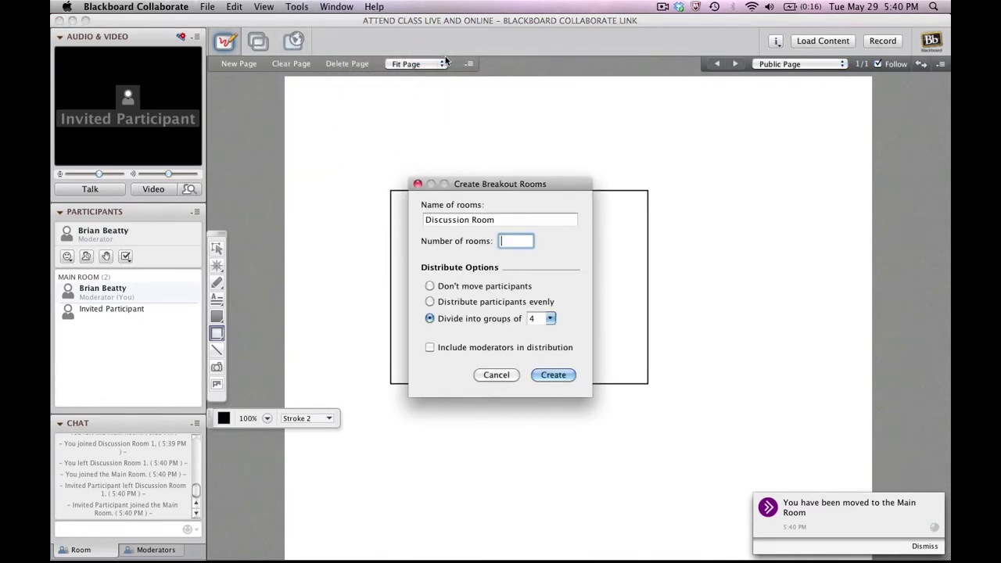
type("4")
left_click(429, 301)
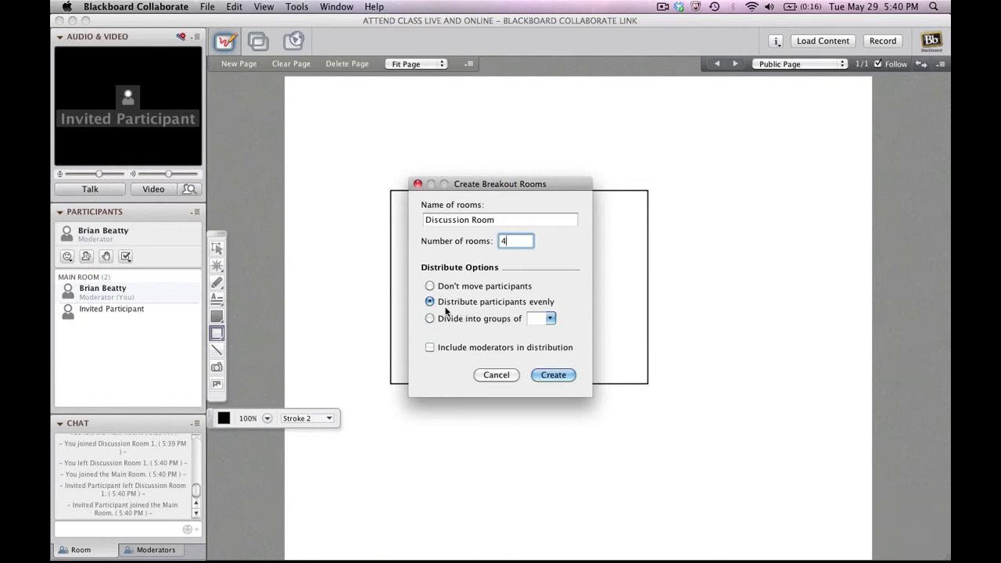
left_click(553, 375)
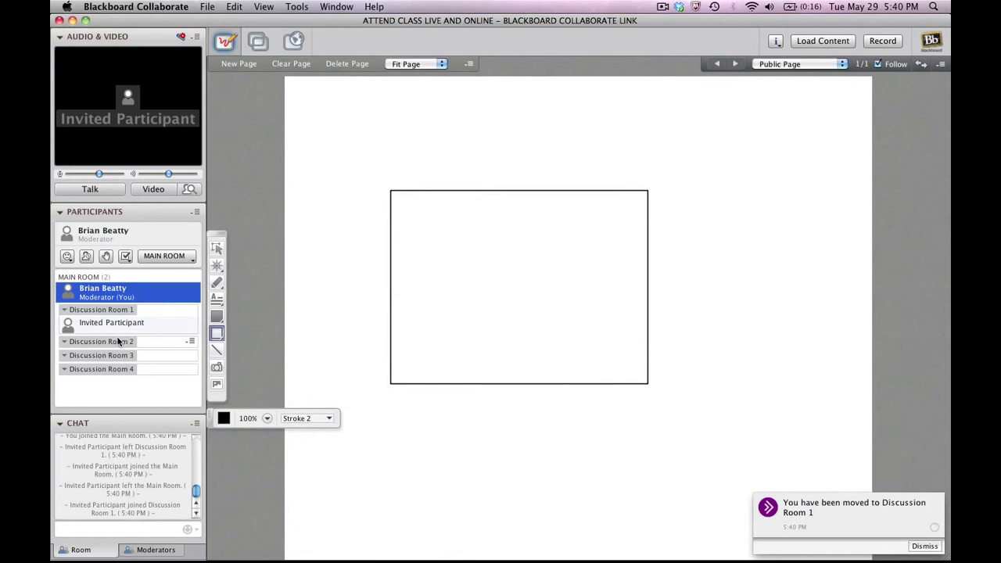
- Rename the Discussion Room 2 breakout room as Golden Triangle
left_click(187, 342)
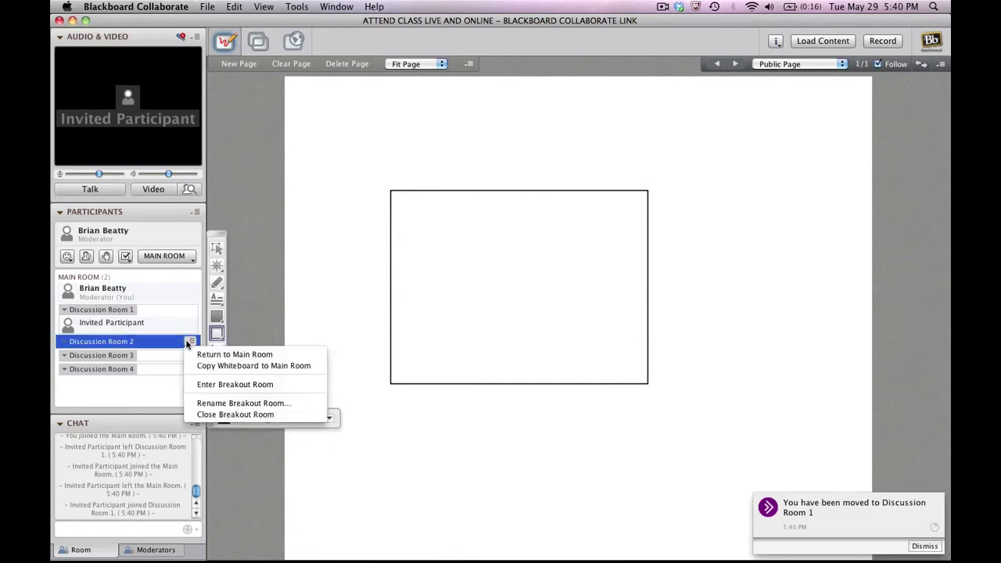
left_click(206, 403)
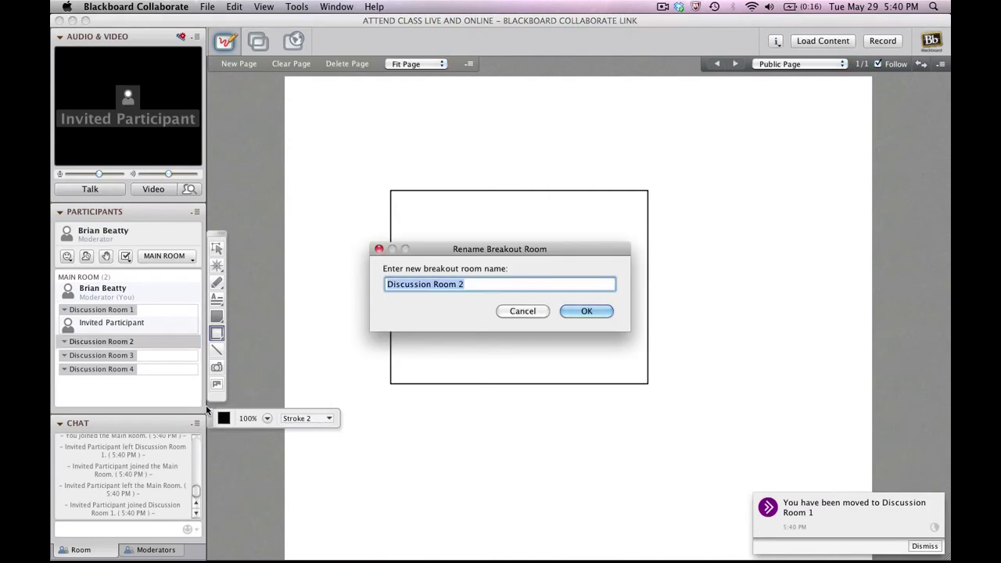
type("Golden")
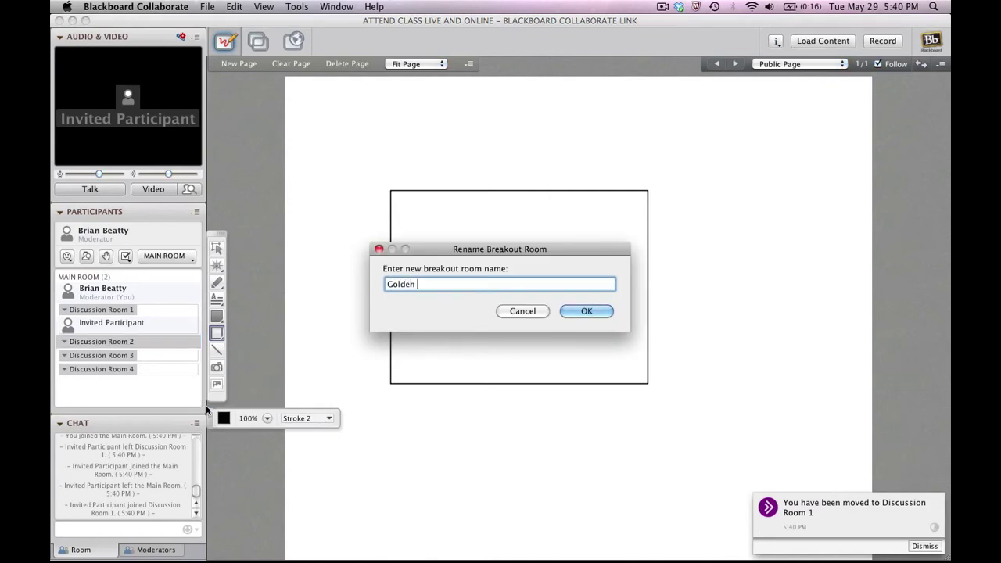
type(" Triangle")
left_click(585, 311)
- Rename the Discussion Room 4 breakout room as Yellow Submarine
left_click(137, 355)
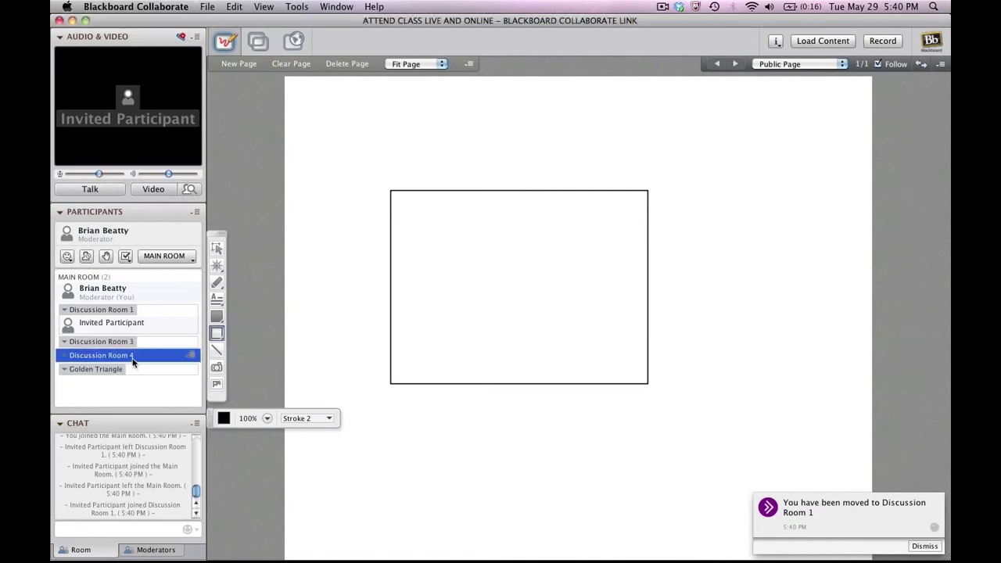
left_click(190, 356)
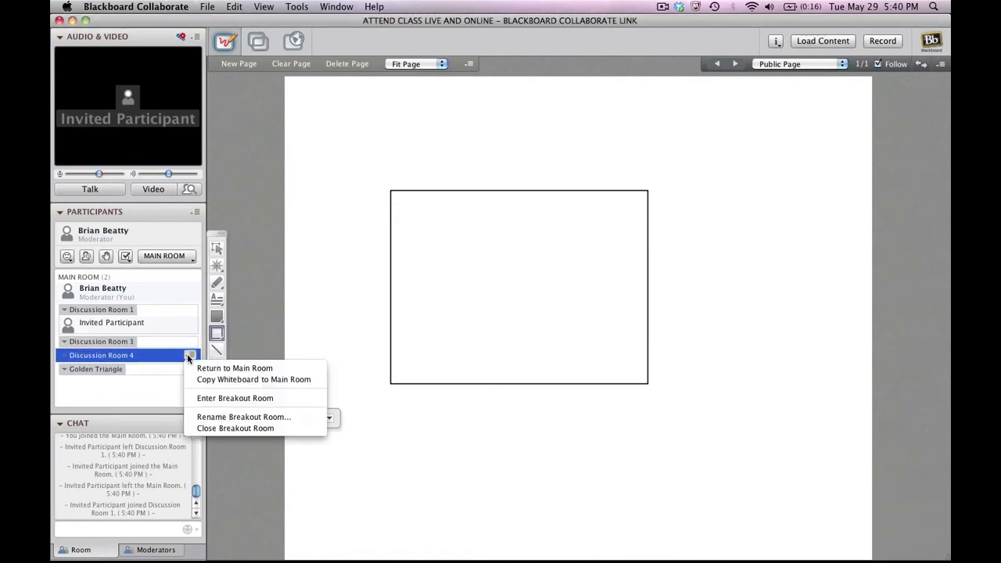
left_click(224, 417)
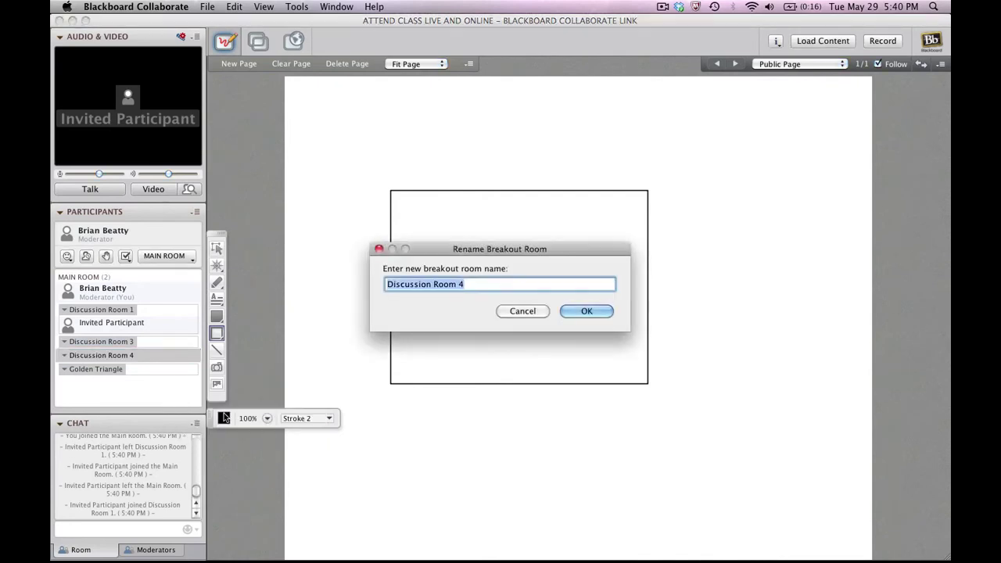
type("Yellow ")
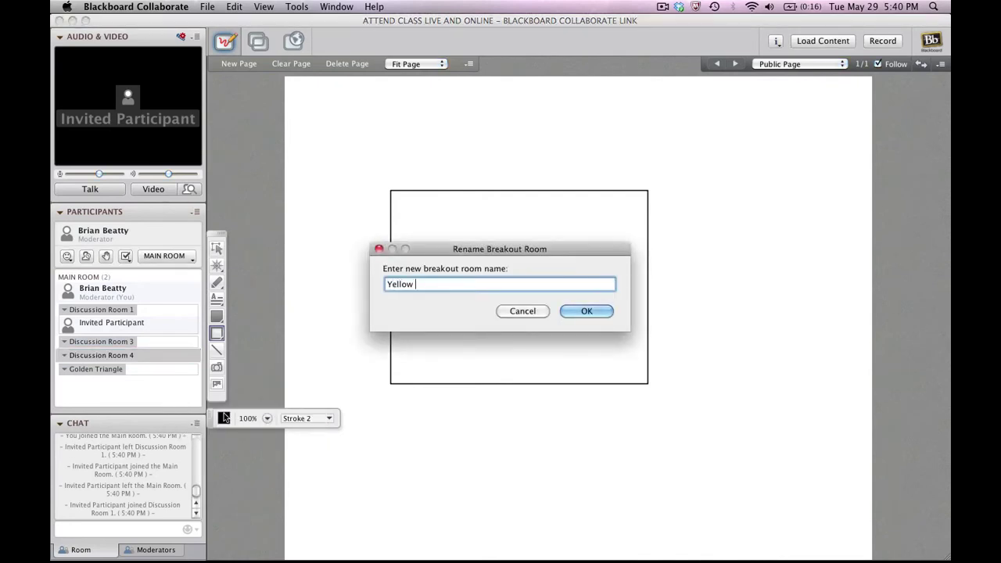
type("Submarine")
left_click(596, 310)
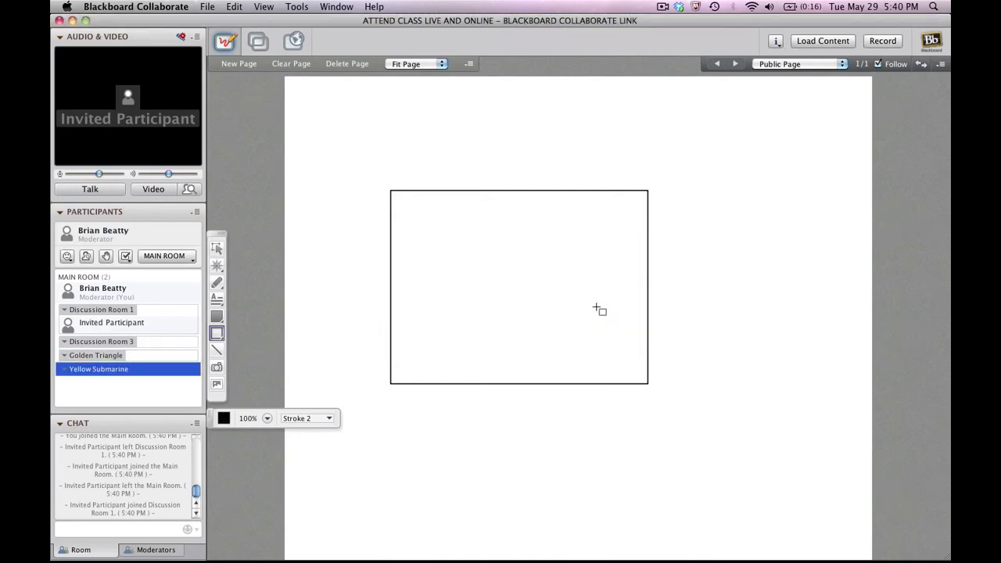
- Move the invited participant into Yellow Submarine, and the moderator into Discussion Room 3, on to Golden Triangle and then Yellow Submarine
left_click_drag(110, 322, 90, 367)
left_click_drag(102, 289, 105, 329)
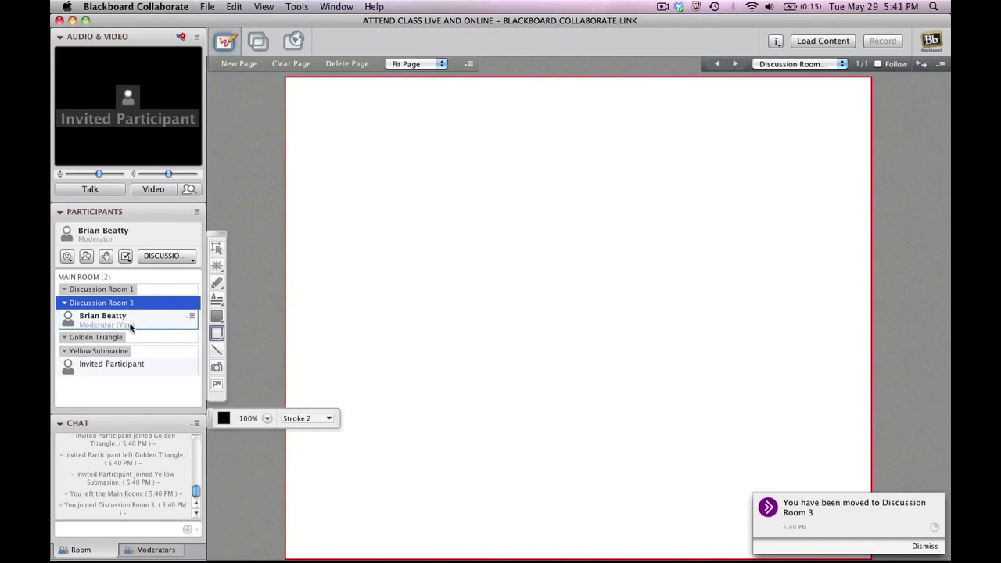
left_click_drag(130, 317, 123, 355)
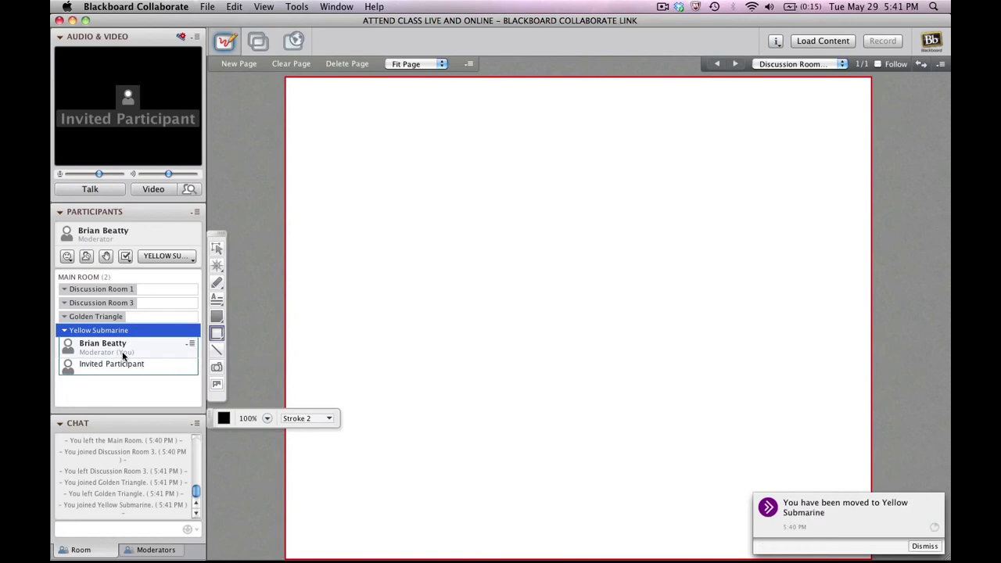
- Return everyone from the breakout rooms to the main room
left_click(335, 8)
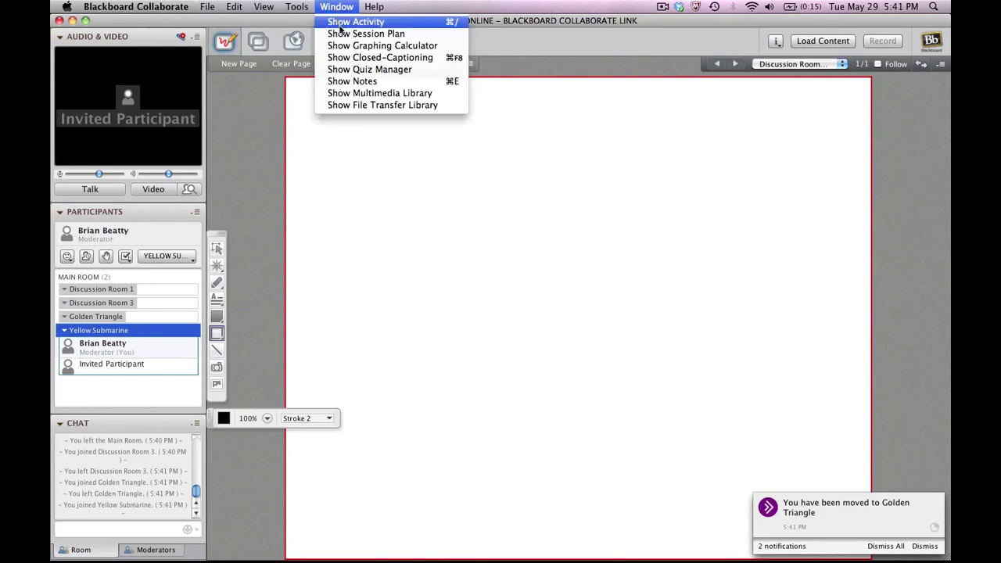
mouse_move(297, 6)
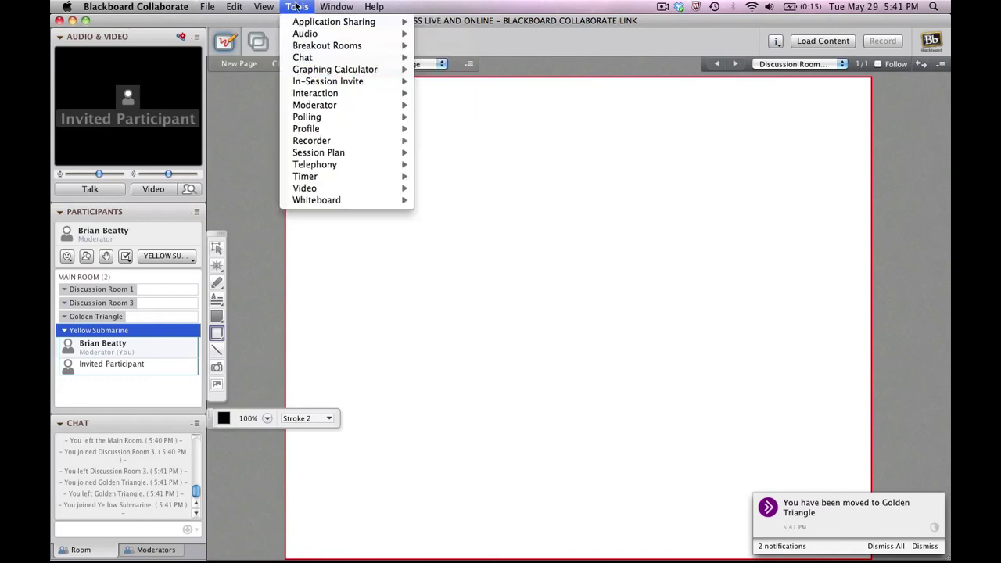
mouse_move(344, 45)
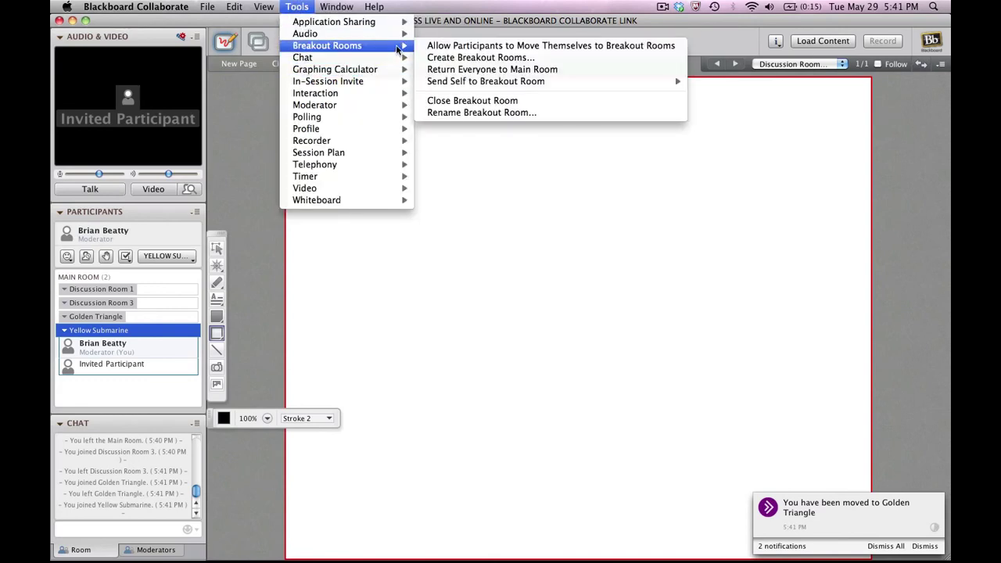
left_click(481, 70)
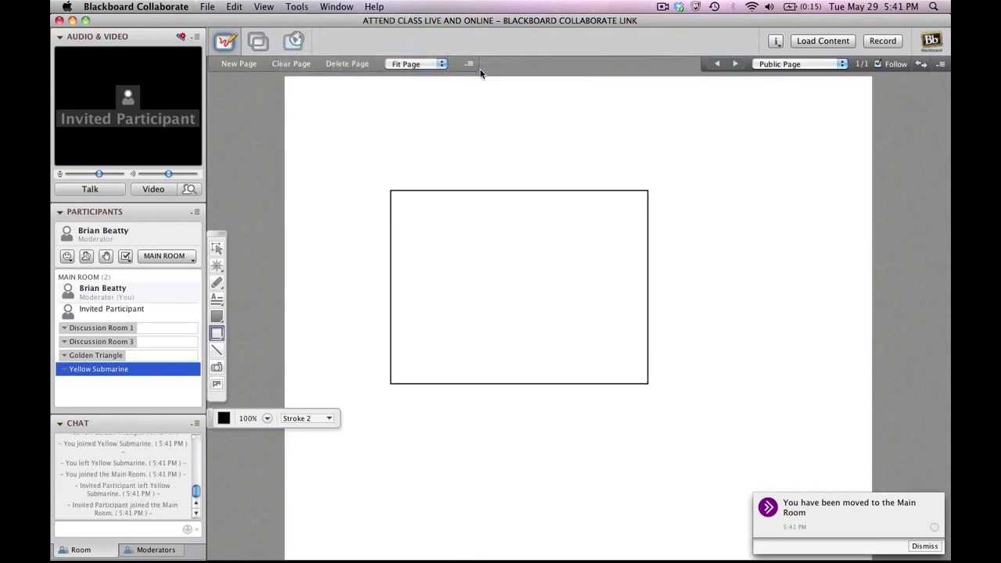